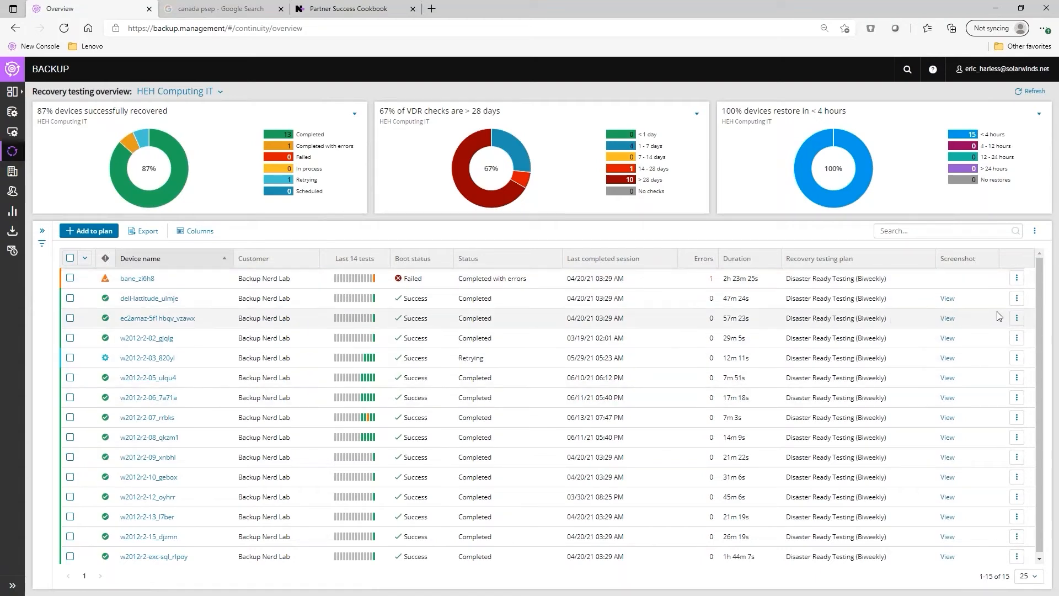
Remove ec2amaz-5f1hbqv_vzawx from its recovery testing plan, then begin adding devices to a plan
{"action": "left_click", "coordinate": [1015, 320]}
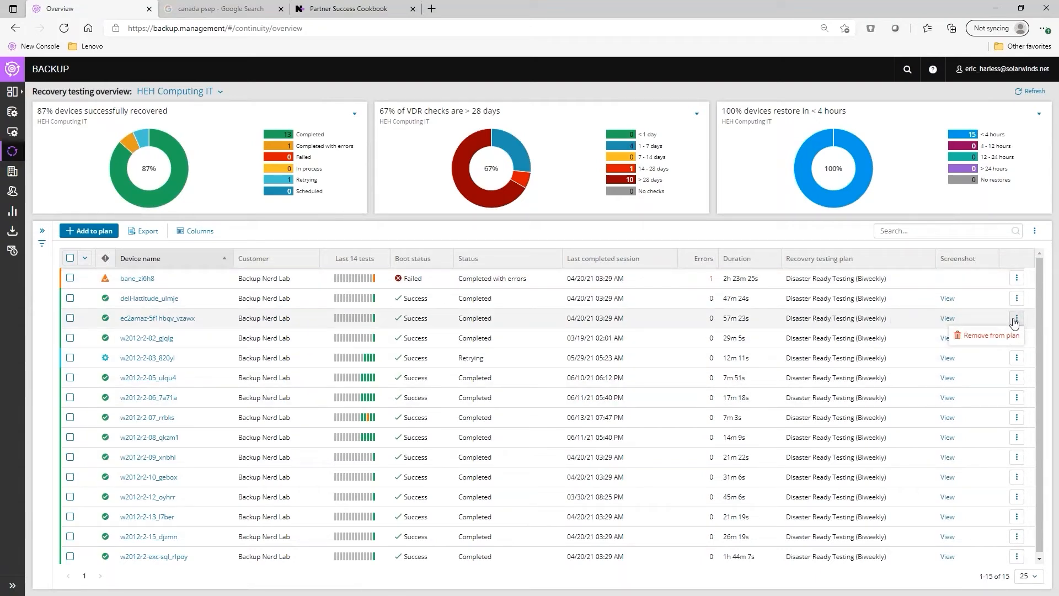
{"action": "left_click", "coordinate": [981, 337]}
{"action": "left_click", "coordinate": [648, 238]}
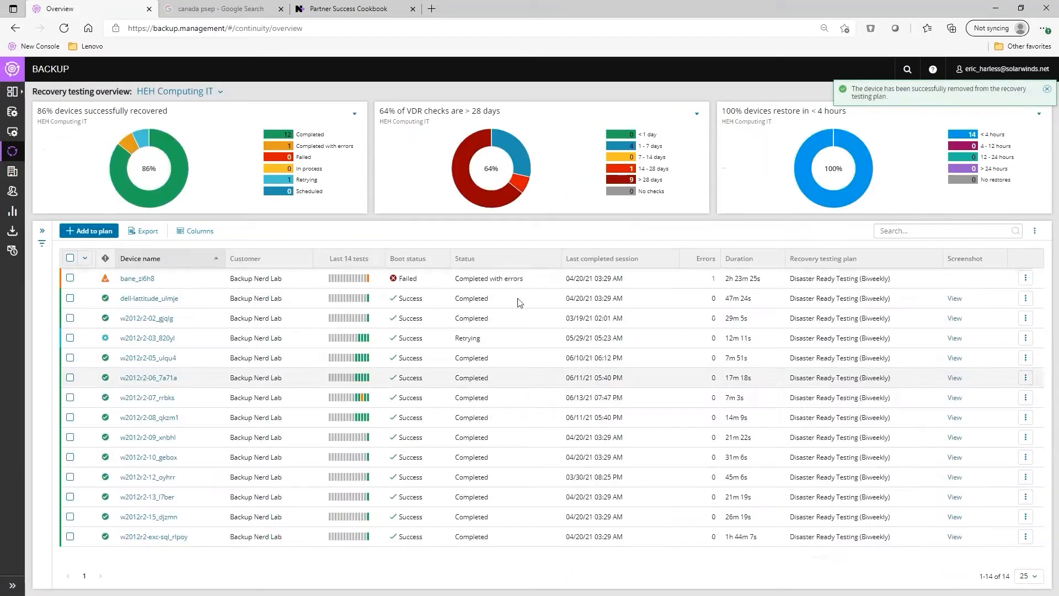
{"action": "left_click", "coordinate": [95, 231]}
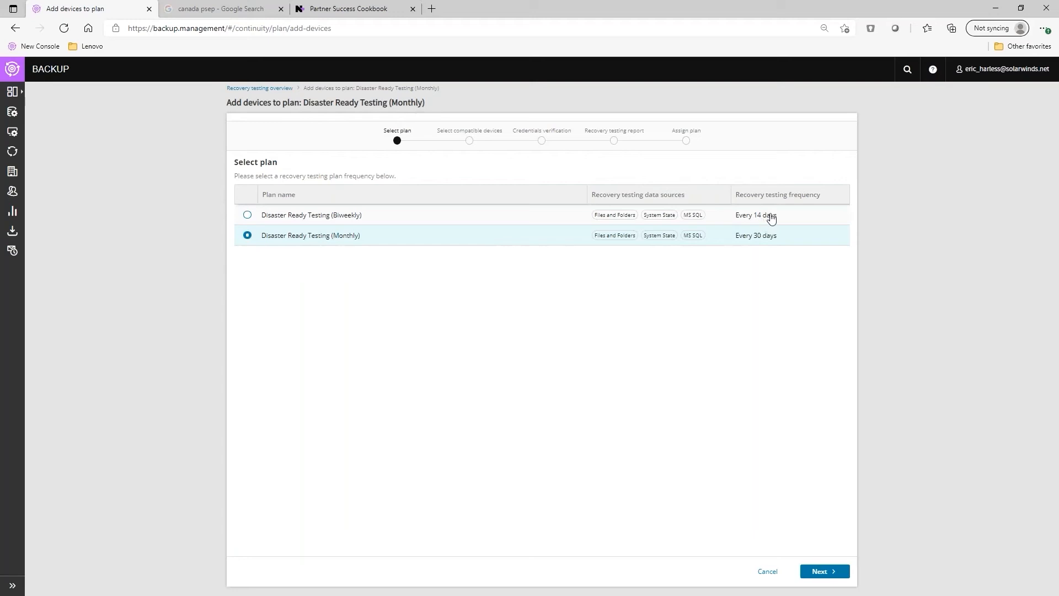
Target Disaster Ready Testing (Biweekly), review the five selected compatible devices, and continue to credentials
{"action": "left_click", "coordinate": [247, 215]}
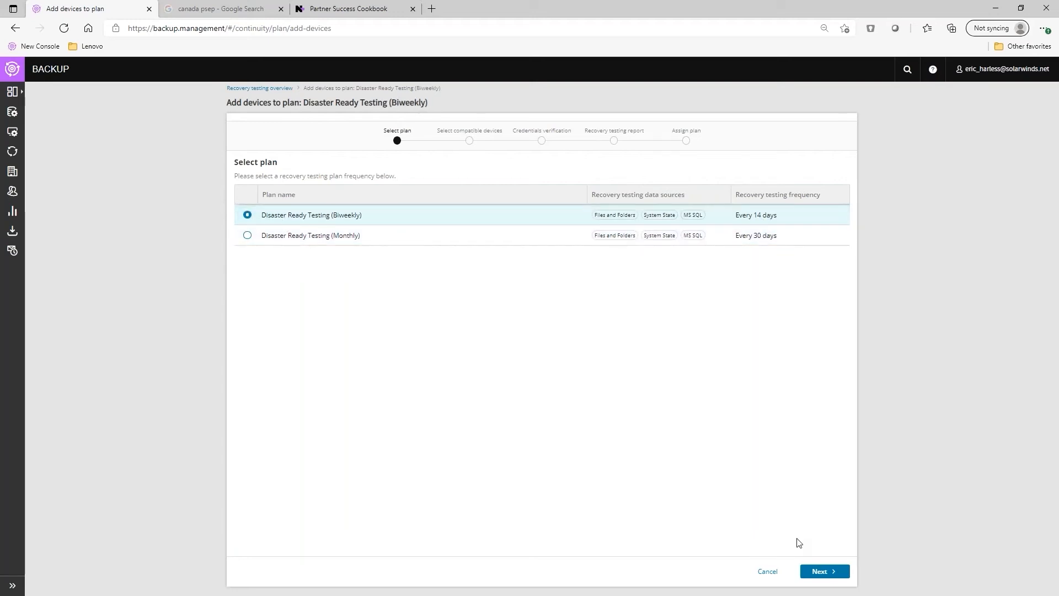
{"action": "left_click", "coordinate": [825, 572]}
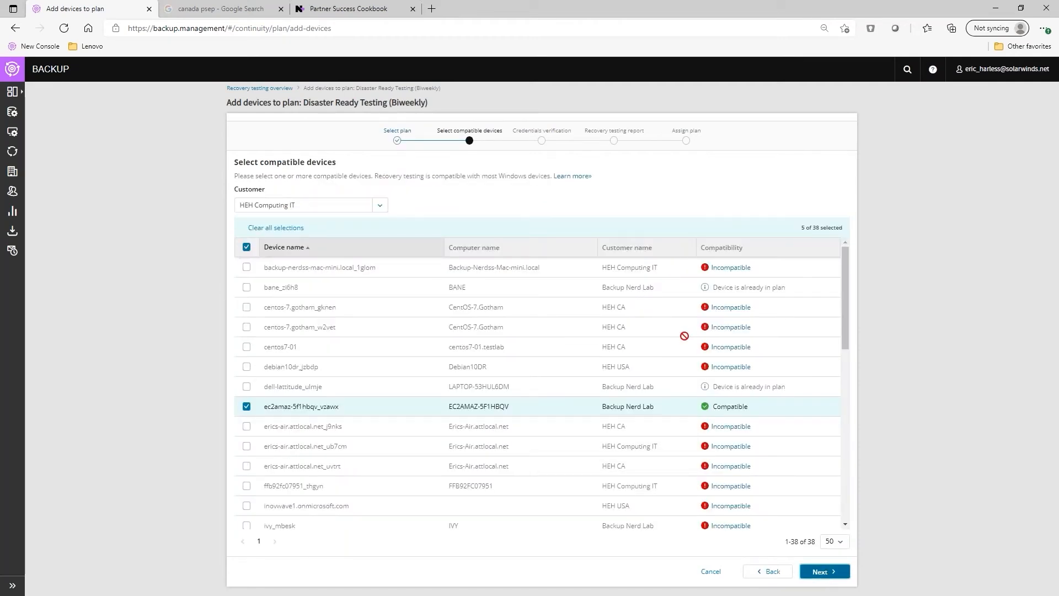
{"action": "scroll", "coordinate": [684, 335], "scroll_direction": "down", "scroll_amount": 3}
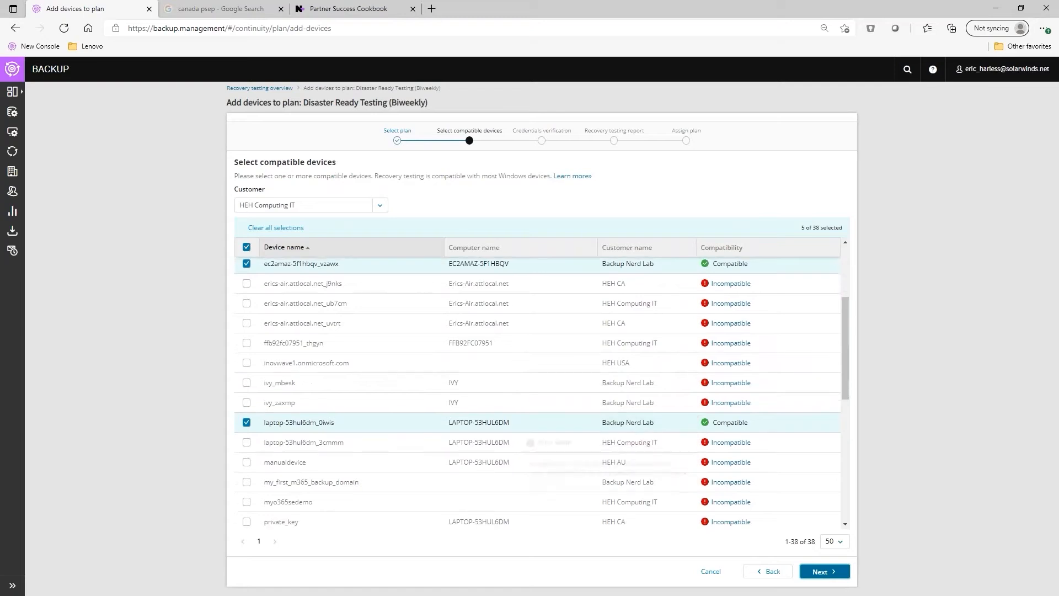
{"action": "scroll", "coordinate": [327, 363], "scroll_direction": "down", "scroll_amount": 3}
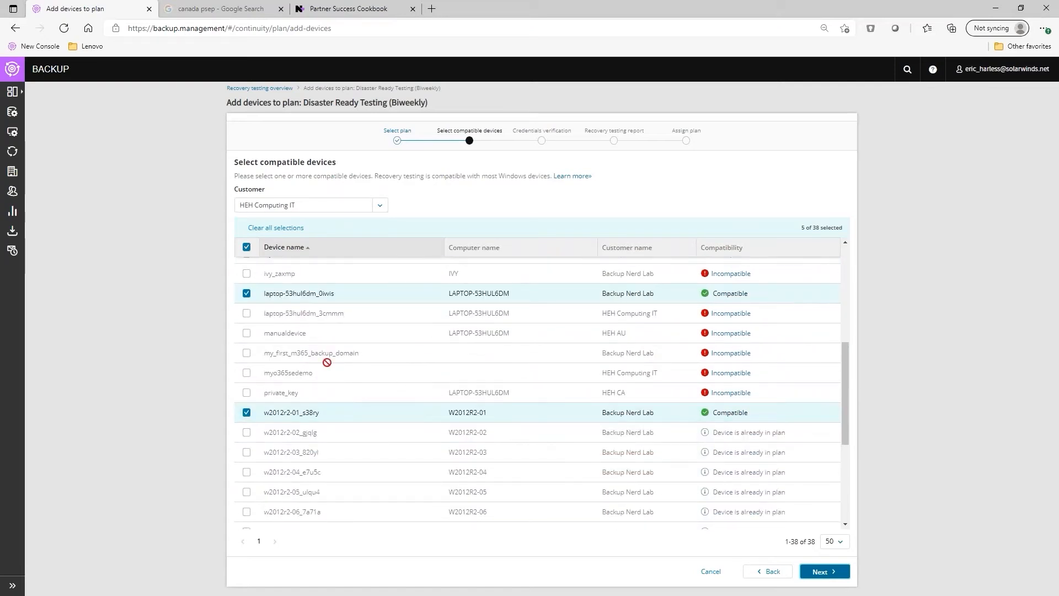
{"action": "scroll", "coordinate": [538, 416], "scroll_direction": "up", "scroll_amount": 4}
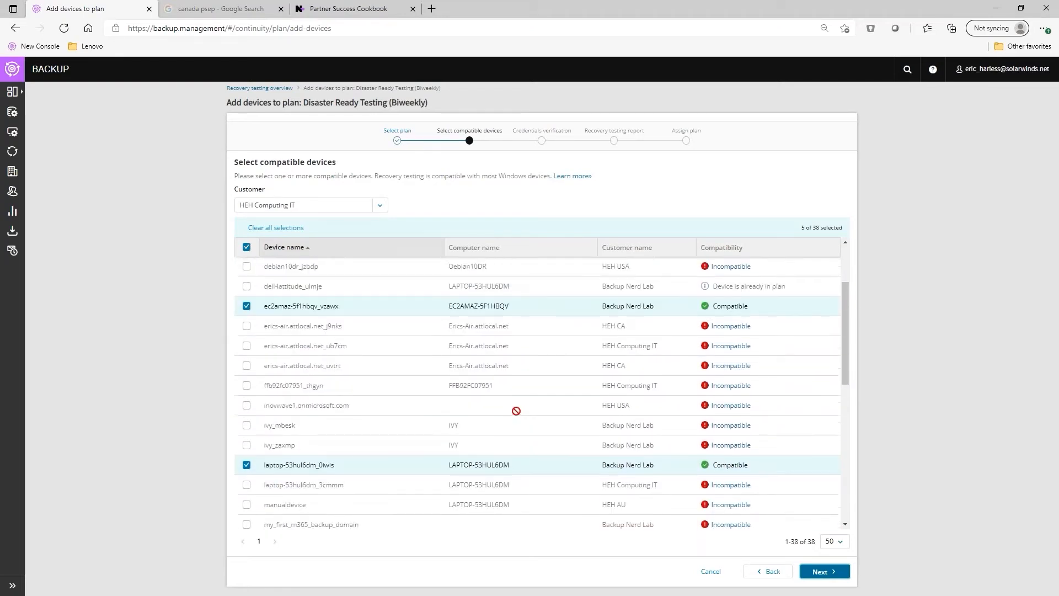
{"action": "scroll", "coordinate": [519, 411], "scroll_direction": "up", "scroll_amount": 3}
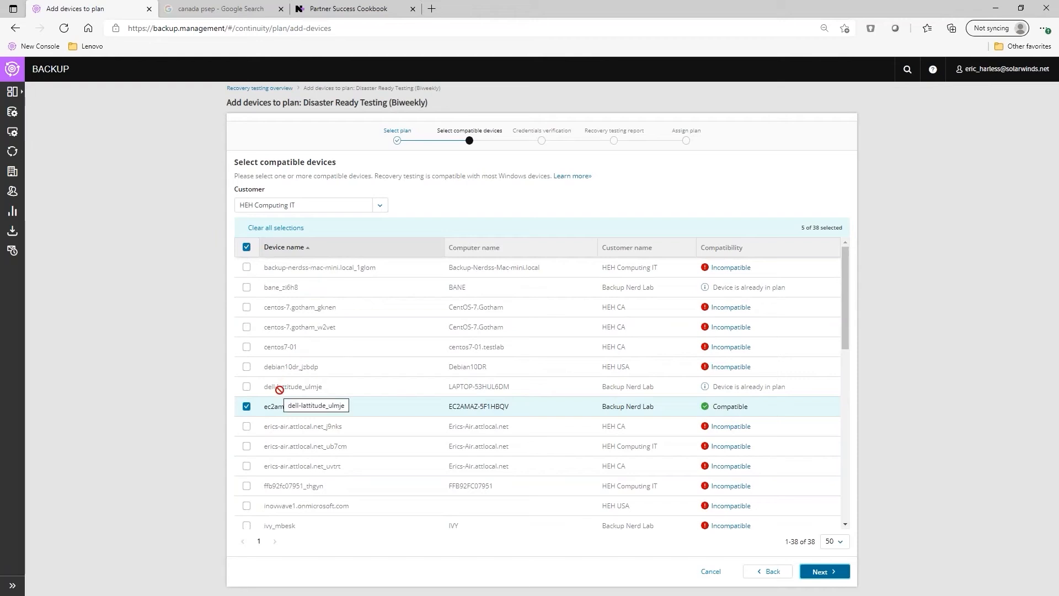
{"action": "scroll", "coordinate": [280, 389], "scroll_direction": "down", "scroll_amount": 2}
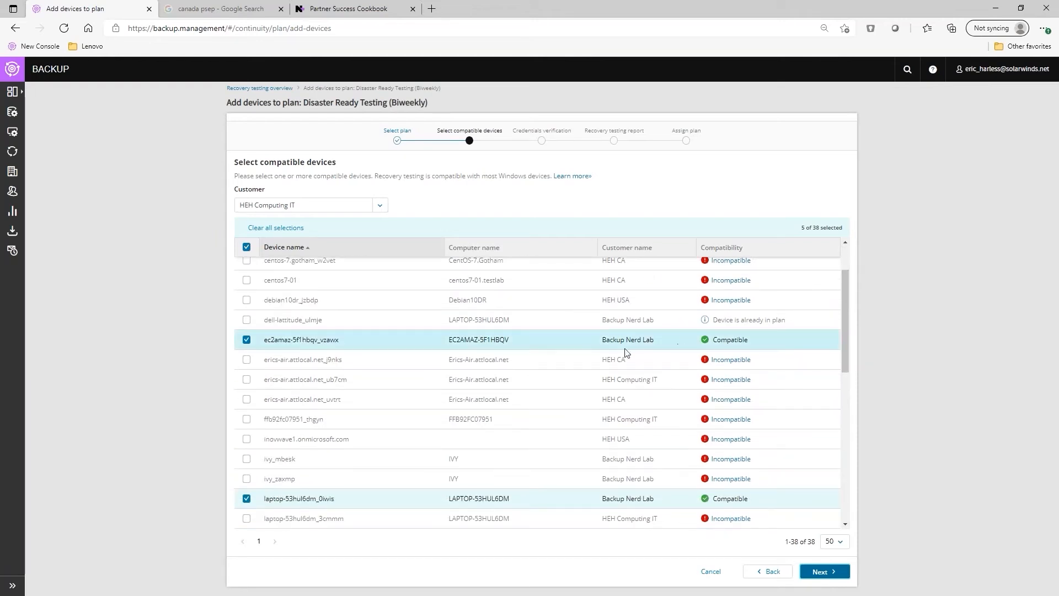
{"action": "scroll", "coordinate": [311, 337], "scroll_direction": "down", "scroll_amount": 1}
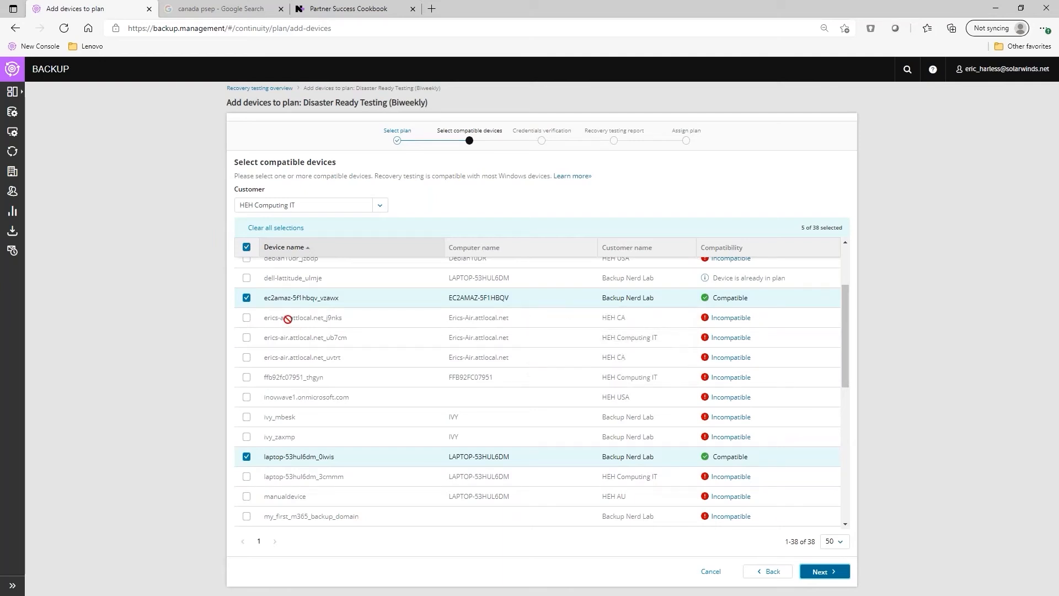
{"action": "scroll", "coordinate": [323, 293], "scroll_direction": "up", "scroll_amount": 1}
{"action": "mouse_move", "coordinate": [708, 330]}
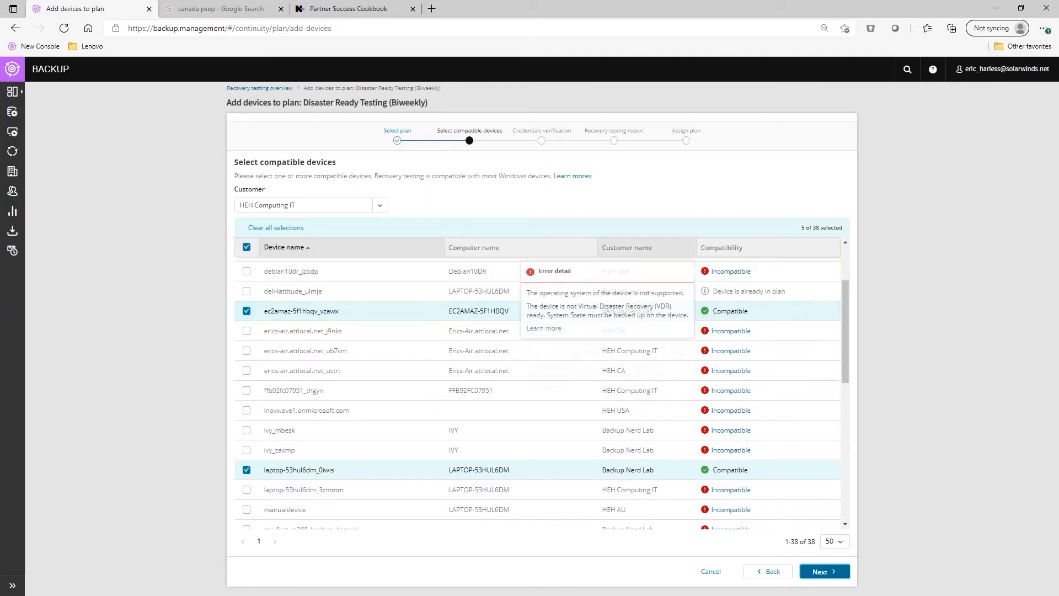
{"action": "scroll", "coordinate": [709, 342], "scroll_direction": "down", "scroll_amount": 5}
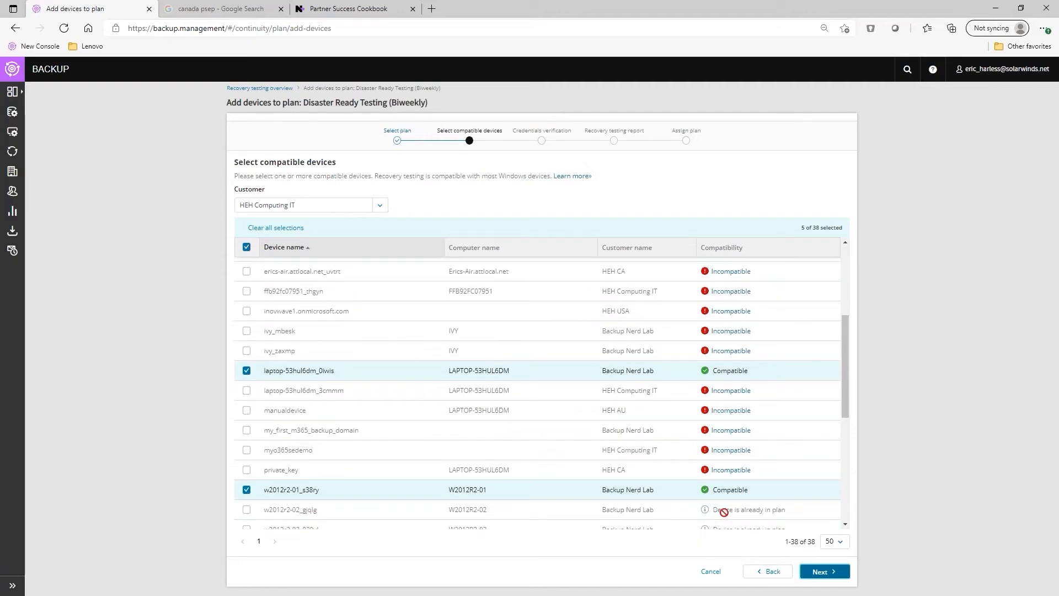
{"action": "left_click", "coordinate": [836, 575]}
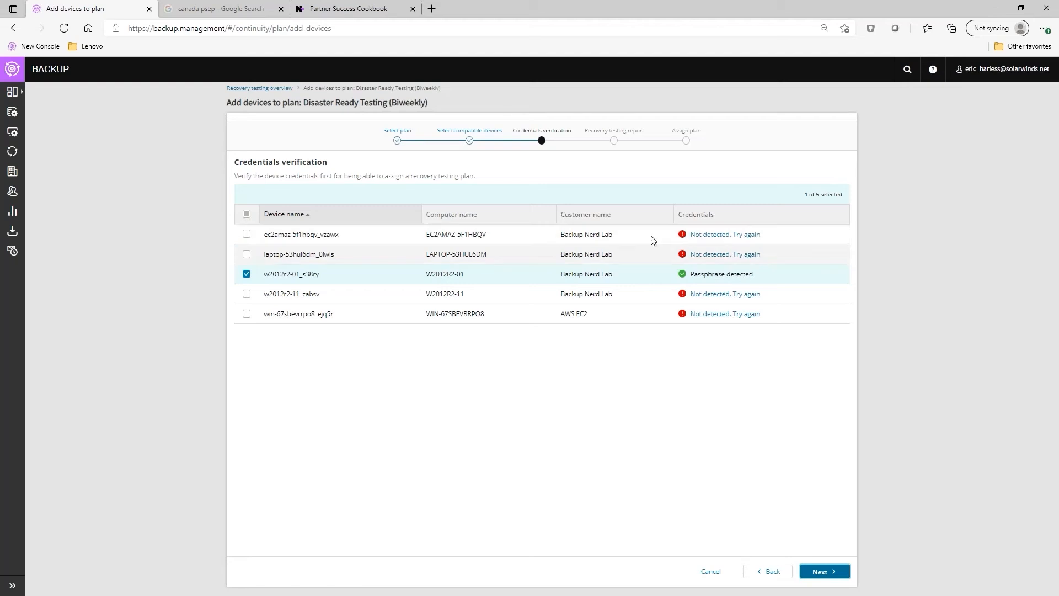
Retry passphrase detection on four devices so all five show Passphrase detected, then continue
{"action": "left_click", "coordinate": [739, 236]}
{"action": "left_click", "coordinate": [739, 254]}
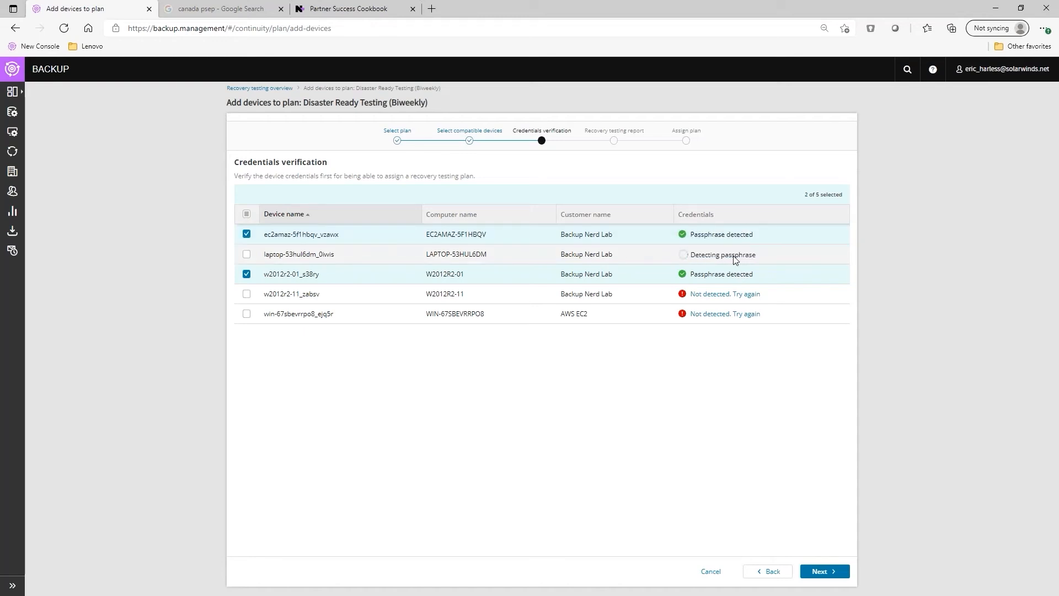
{"action": "left_click", "coordinate": [734, 294]}
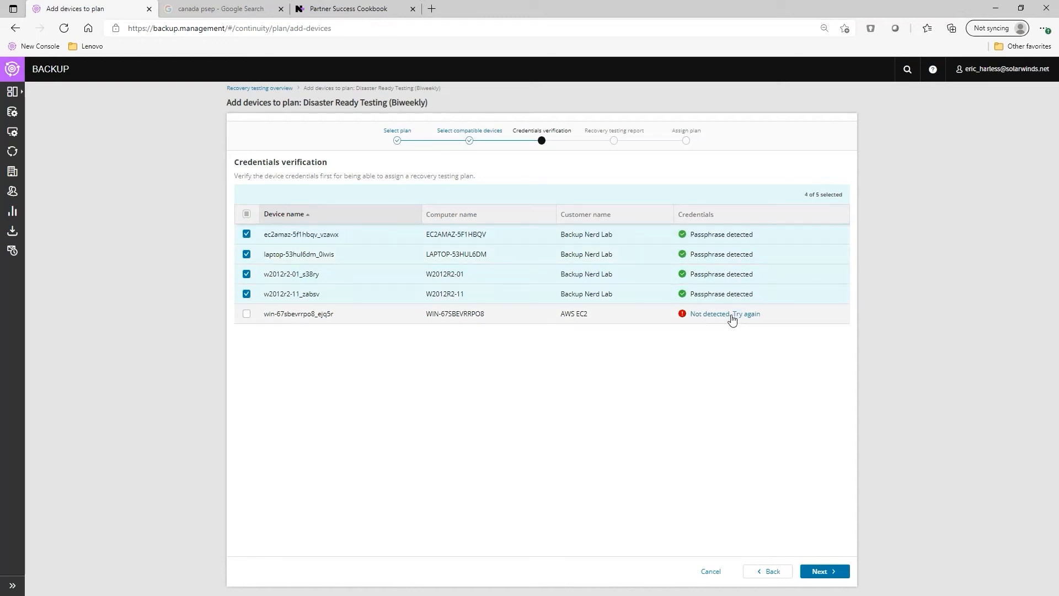
{"action": "left_click", "coordinate": [733, 314]}
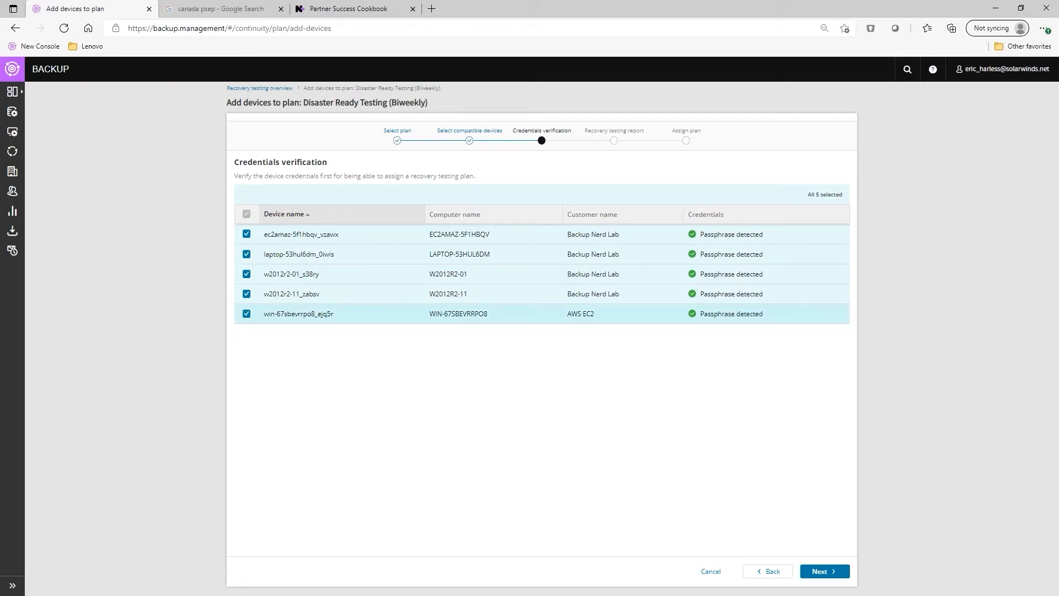
{"action": "left_click", "coordinate": [826, 572]}
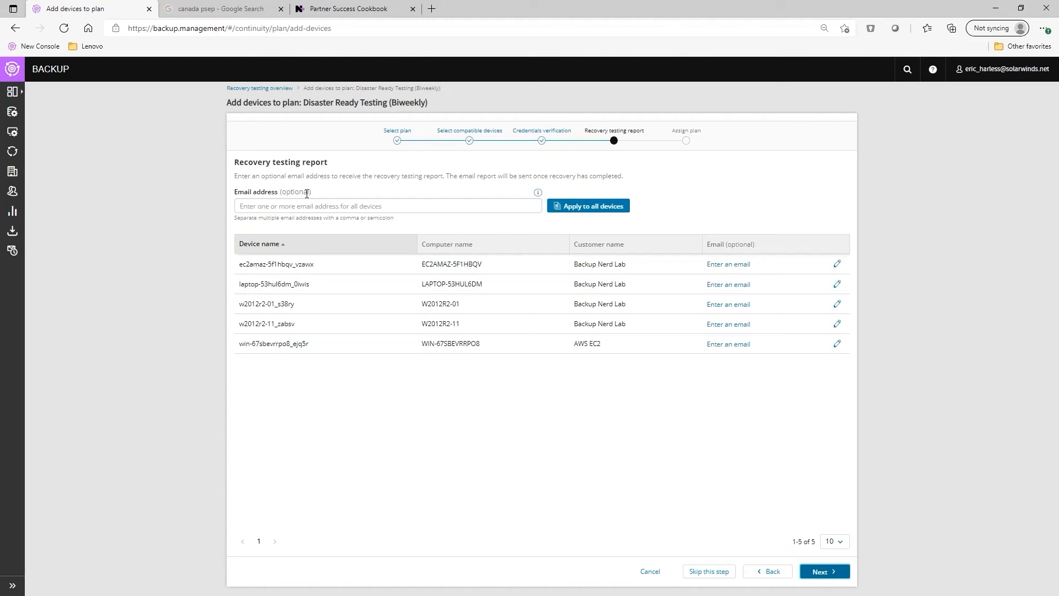
Pick a saved report e-mail address from autofill and apply it to all five devices
{"action": "left_click", "coordinate": [293, 206]}
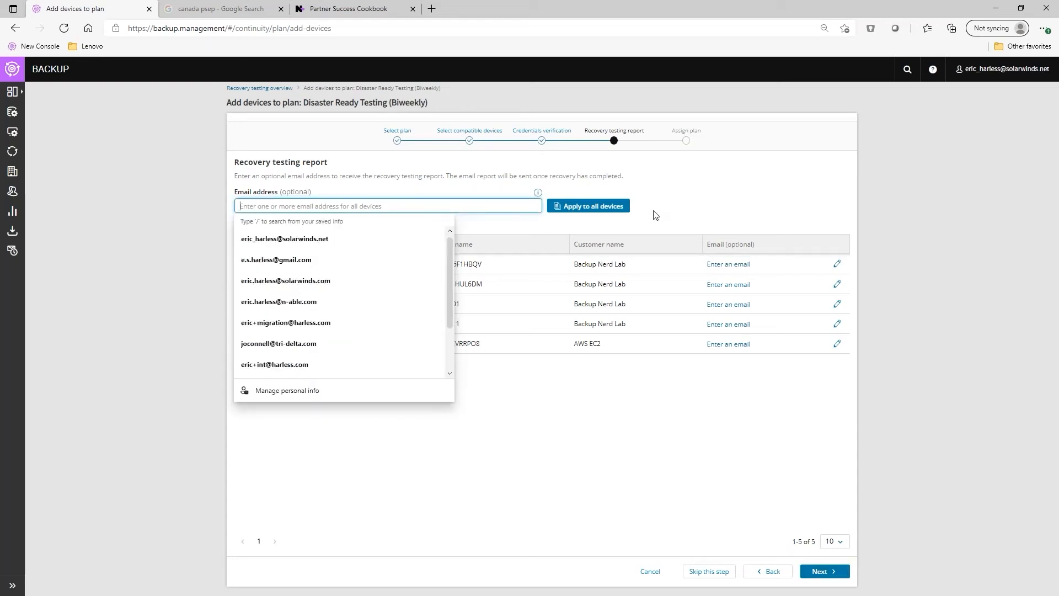
{"action": "left_click", "coordinate": [746, 200]}
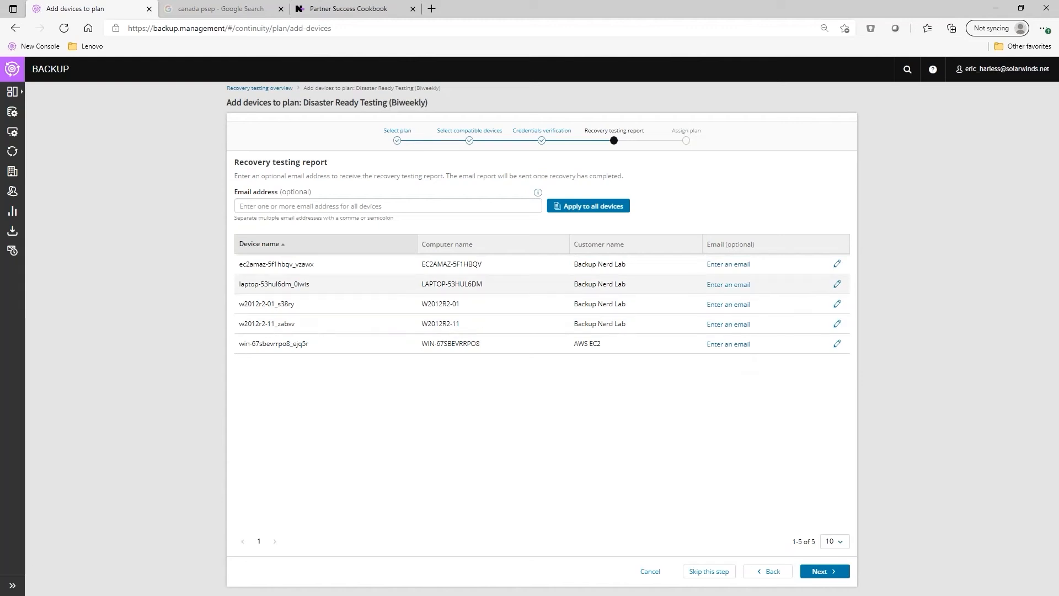
{"action": "left_click", "coordinate": [268, 207]}
{"action": "type", "text": "eric"}
{"action": "key", "text": "Down"}
{"action": "key", "text": "Down"}
{"action": "key", "text": "Down"}
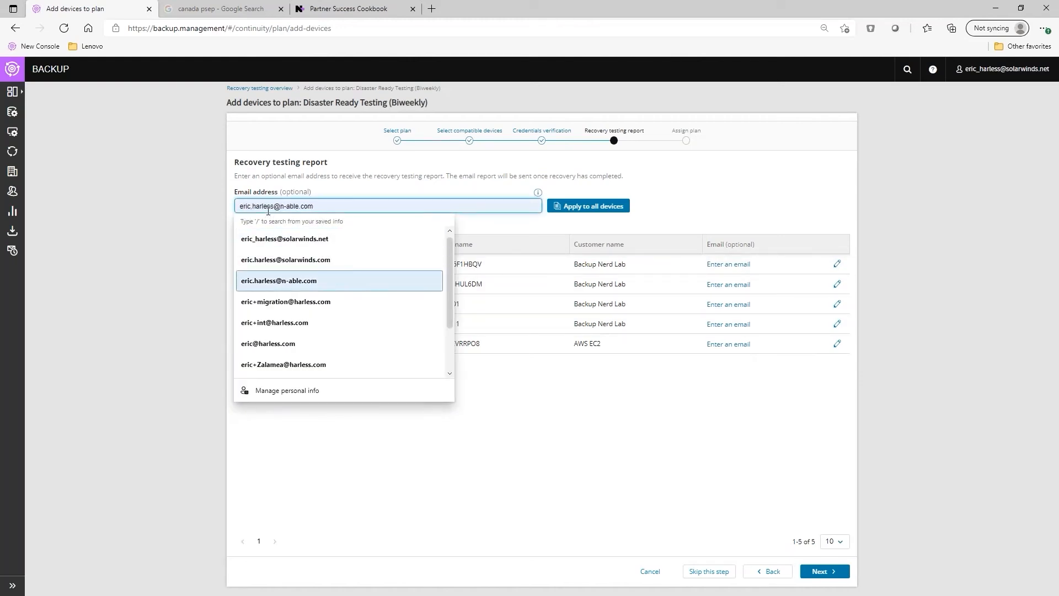
{"action": "key", "text": "Return"}
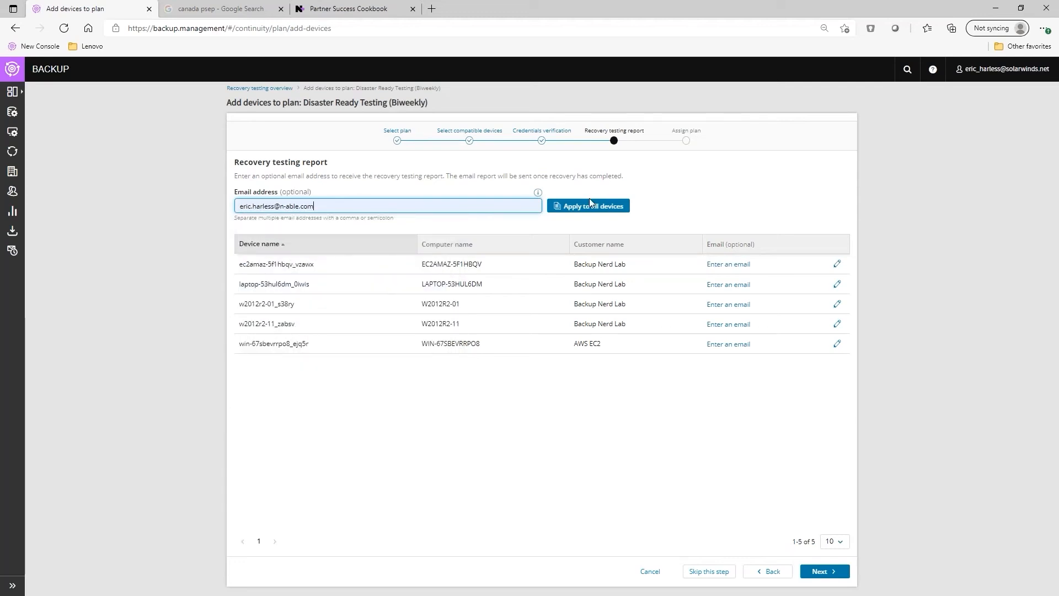
{"action": "left_click", "coordinate": [594, 211]}
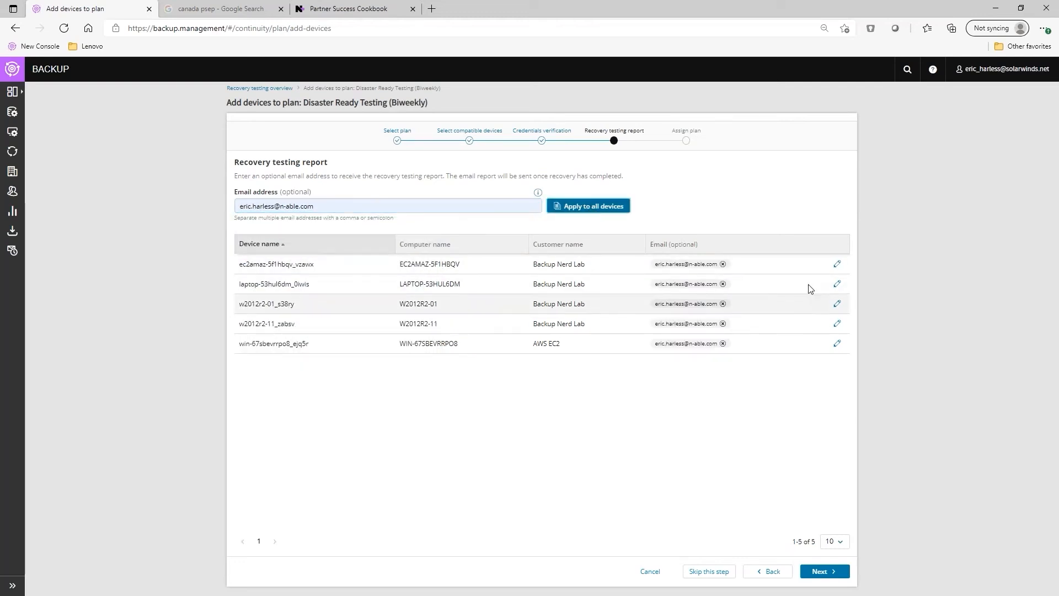
Append a second recipient address after a semicolon for ec2amaz-5f1hbqv_vzawx and assign the plan
{"action": "left_click", "coordinate": [836, 265]}
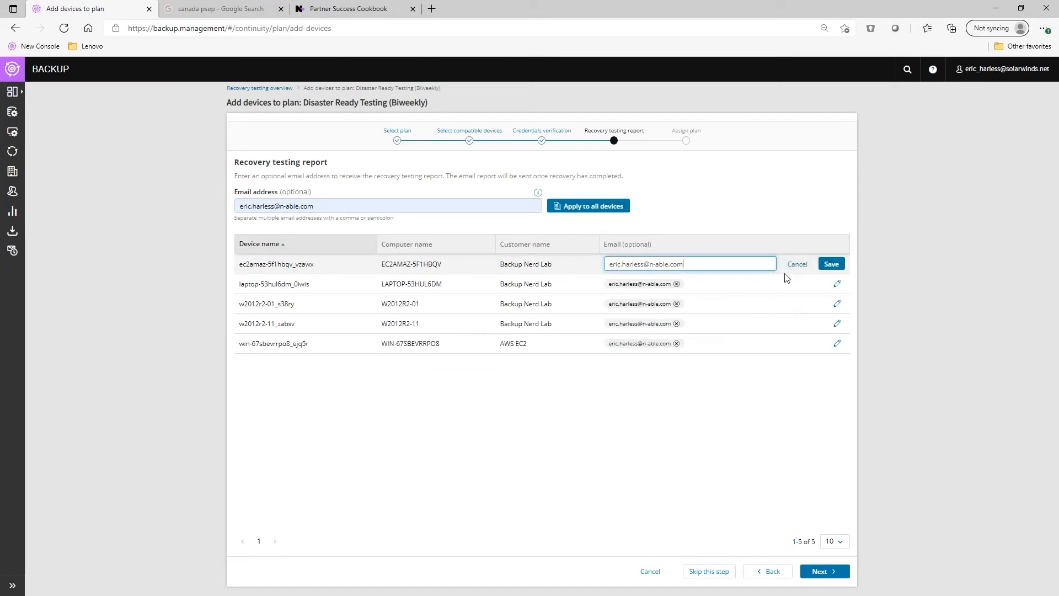
{"action": "type", "text": ";"}
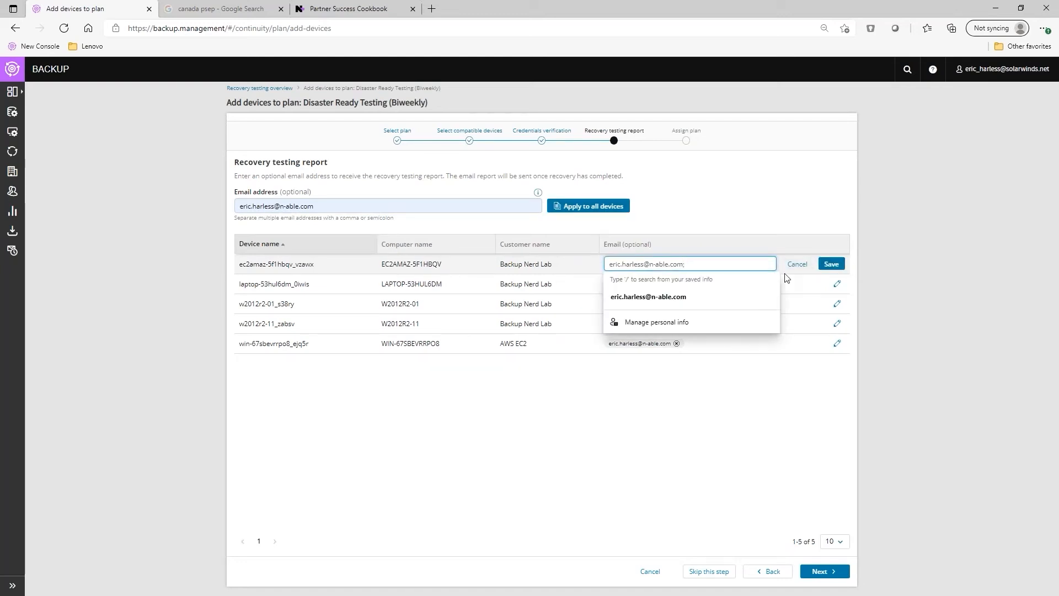
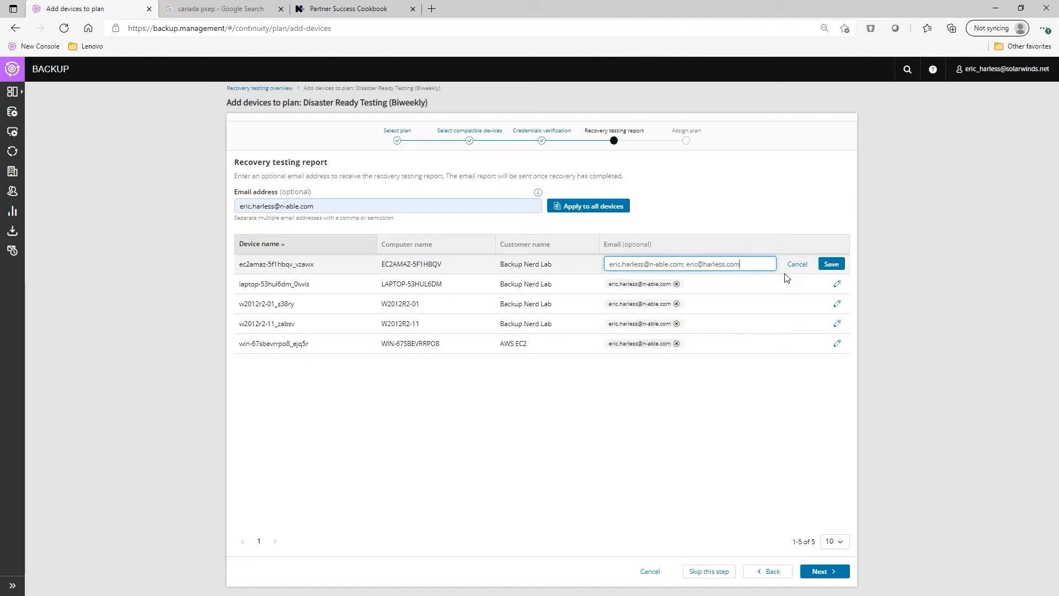
{"action": "key", "text": "Return"}
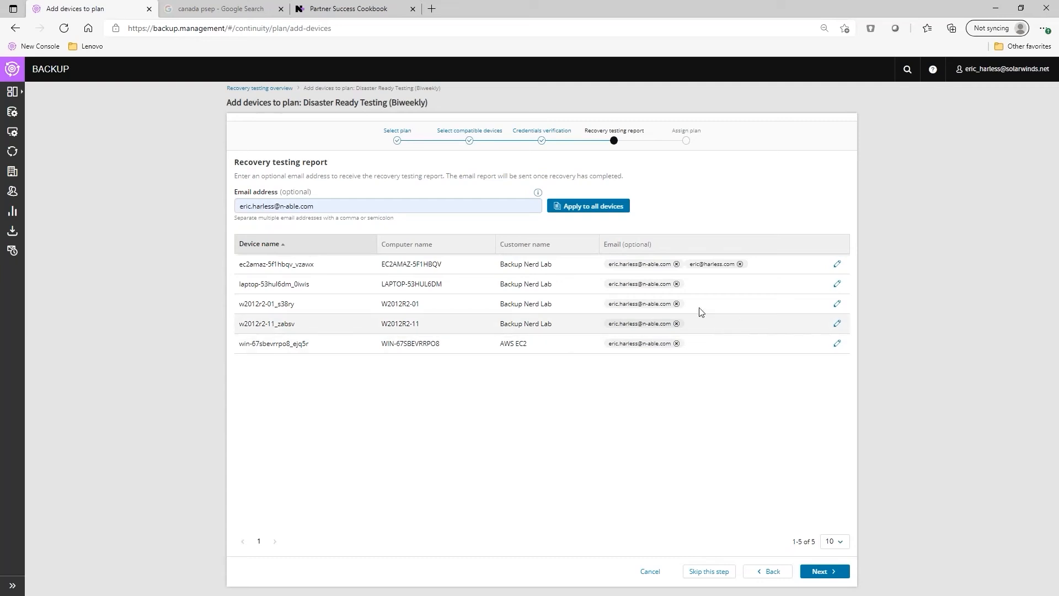
{"action": "left_click", "coordinate": [817, 571]}
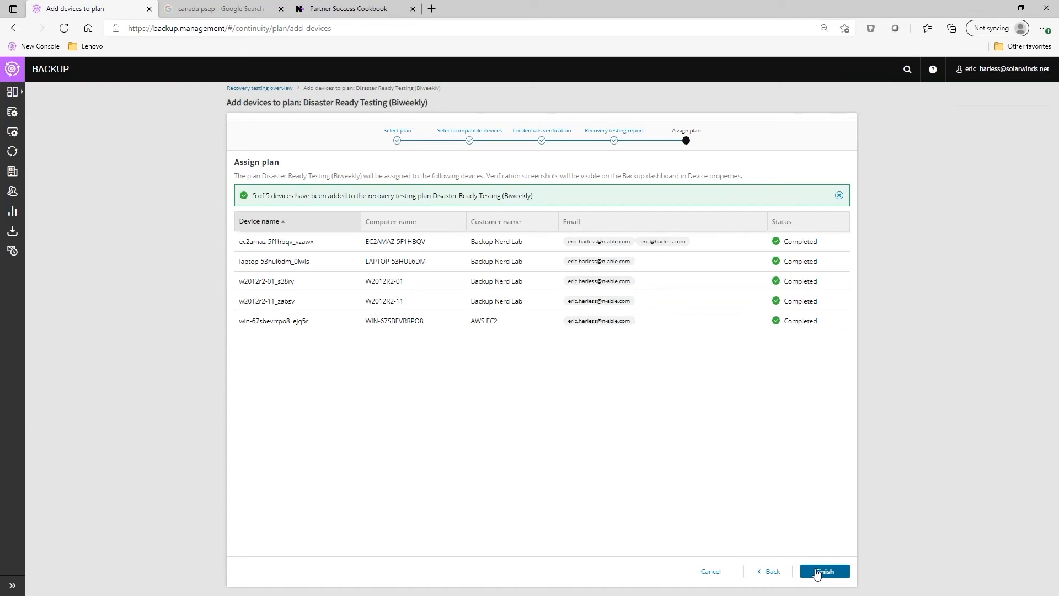
Finish the wizard and view w2012r2-06_7a71a's recovery testing screenshot
{"action": "left_click", "coordinate": [817, 571]}
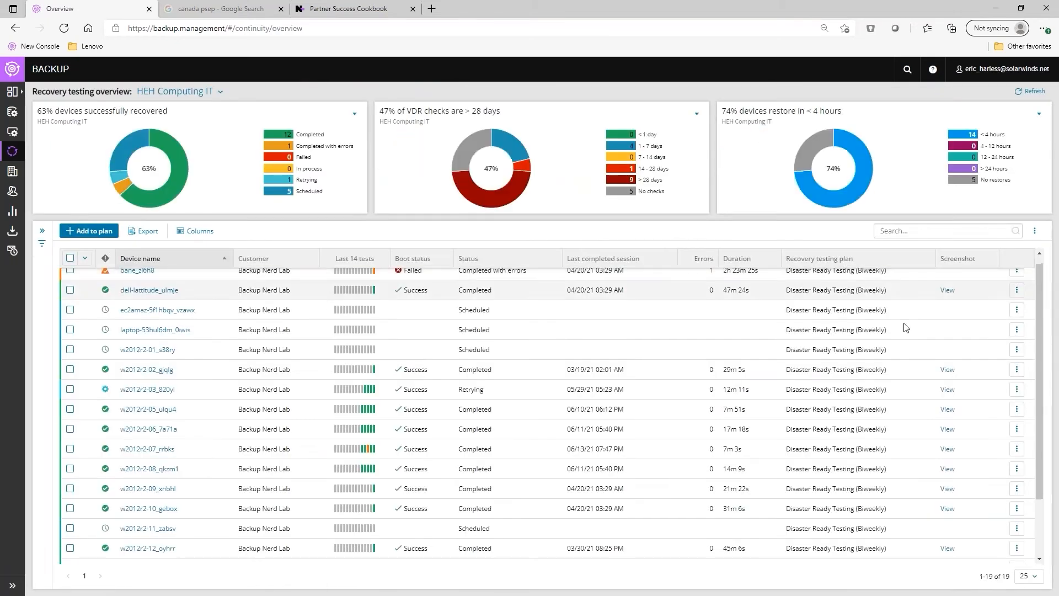
{"action": "left_click", "coordinate": [948, 430]}
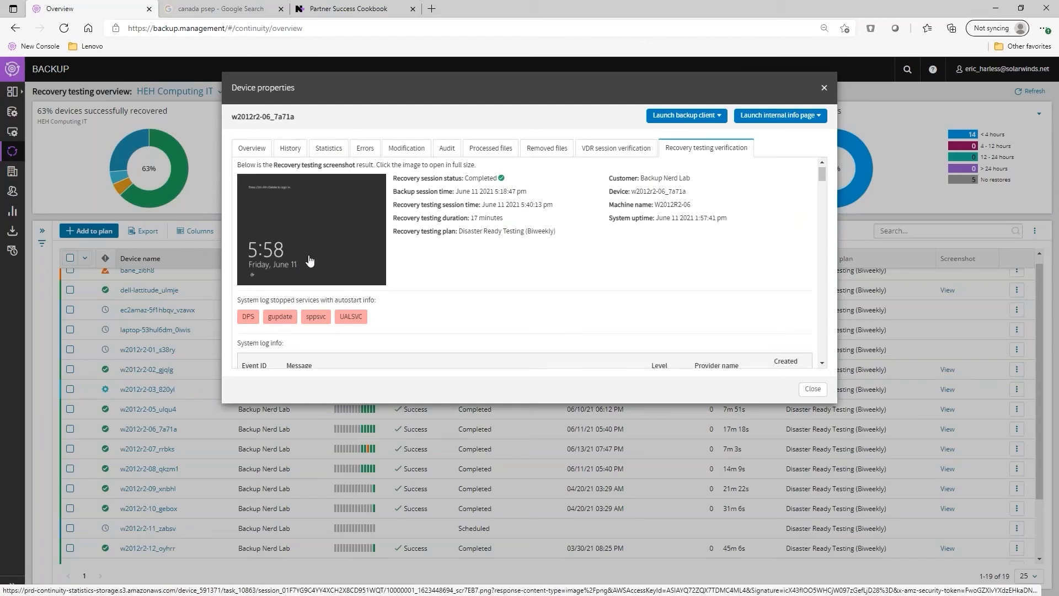
{"action": "scroll", "coordinate": [449, 201], "scroll_direction": "down", "scroll_amount": 1}
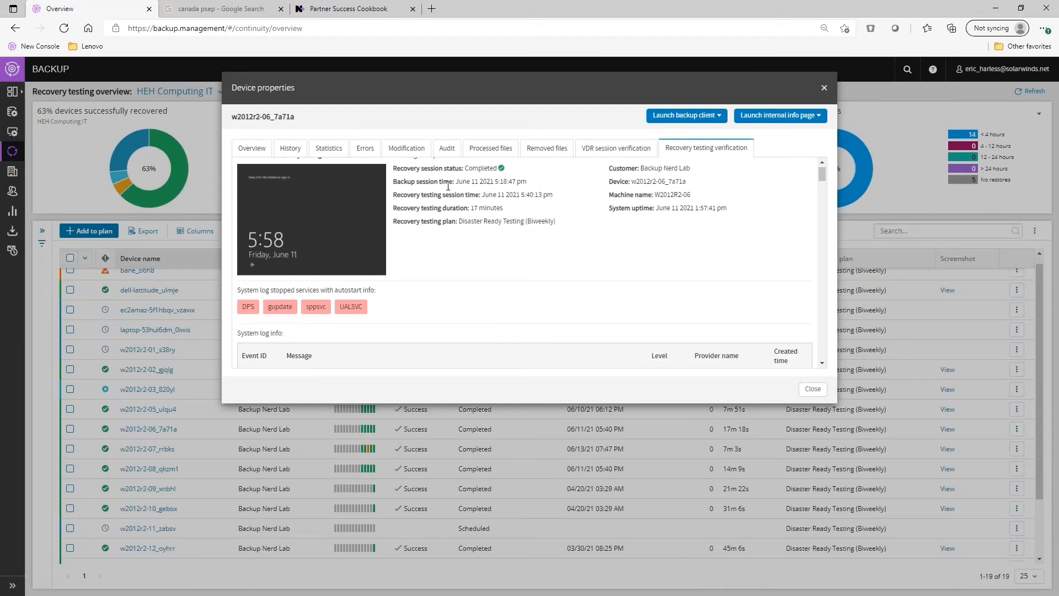
{"action": "scroll", "coordinate": [449, 188], "scroll_direction": "up", "scroll_amount": 1}
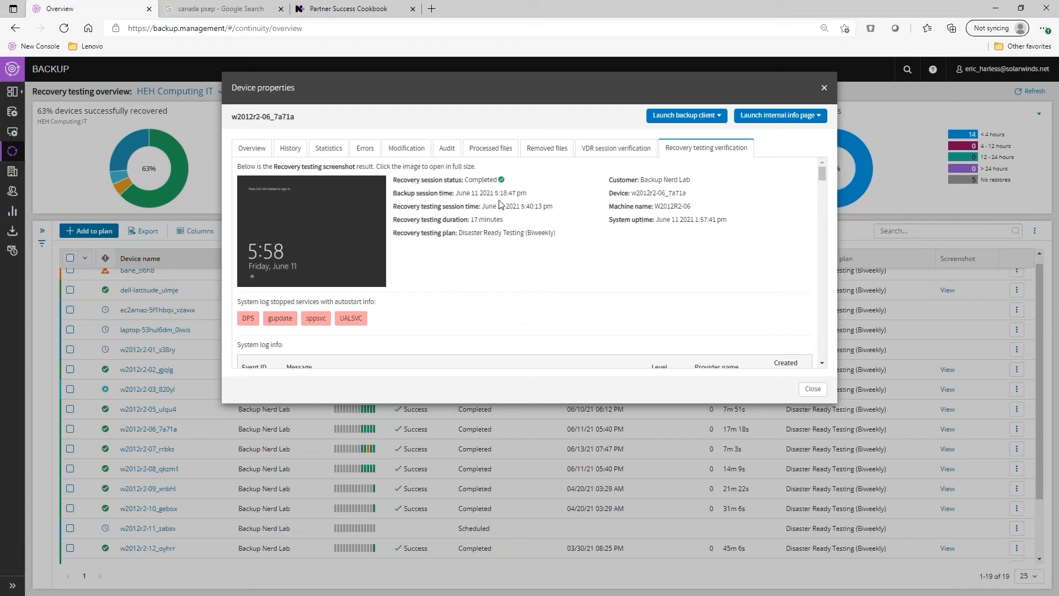